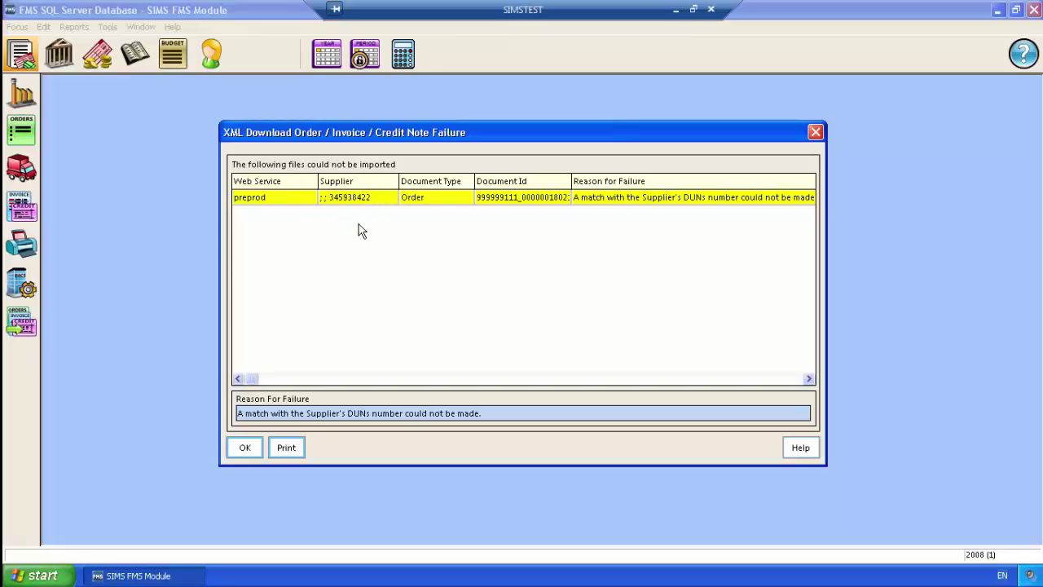
Dismiss the report of files that could not be imported and close the import progress window
{"action": "left_click", "coordinate": [247, 447]}
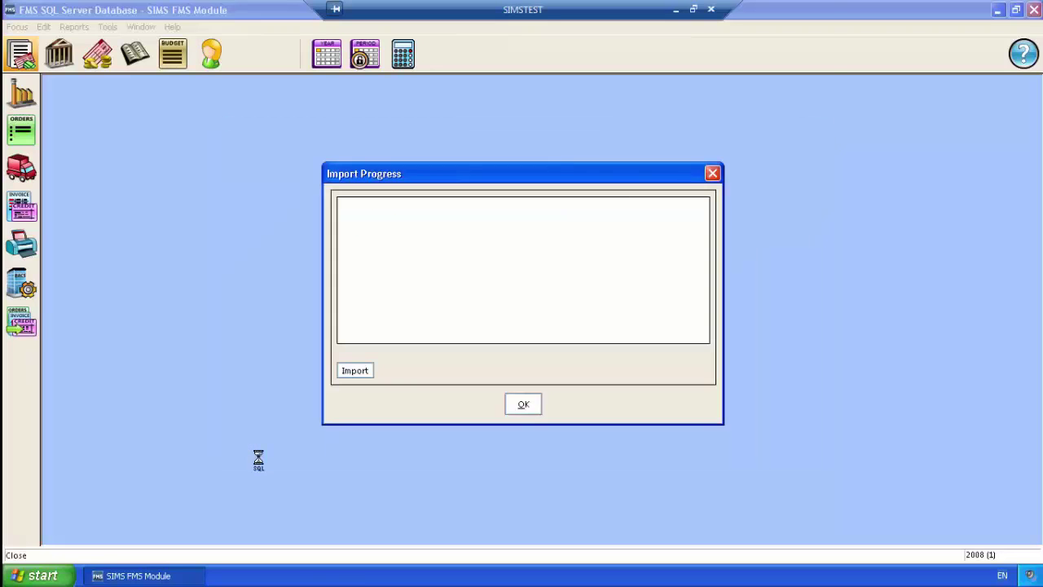
{"action": "left_click", "coordinate": [524, 405]}
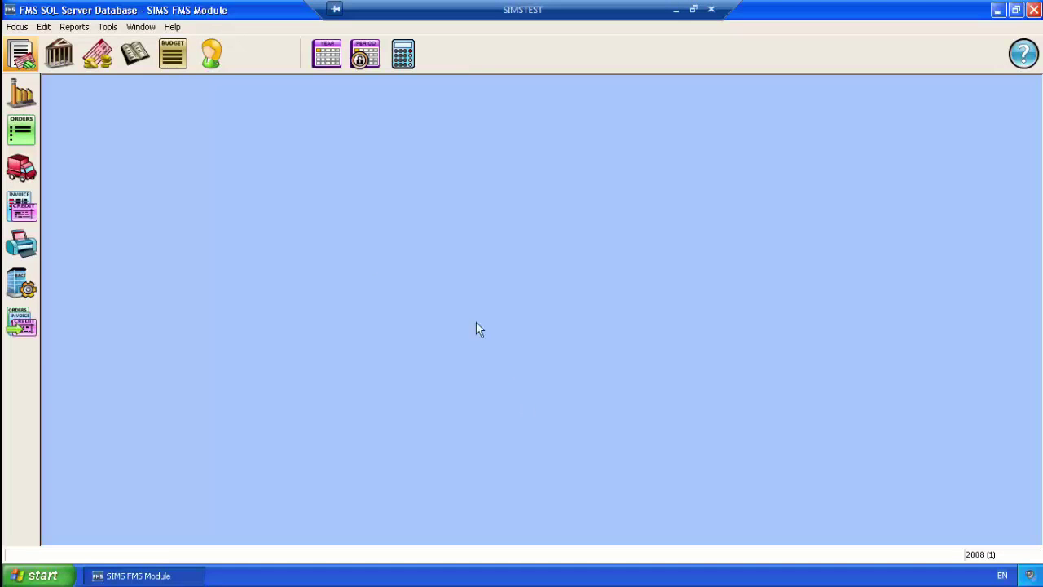
Open the Accounts Payable supplier list, order it by DUNs and look for DUNs number 345938422
{"action": "left_click", "coordinate": [16, 27]}
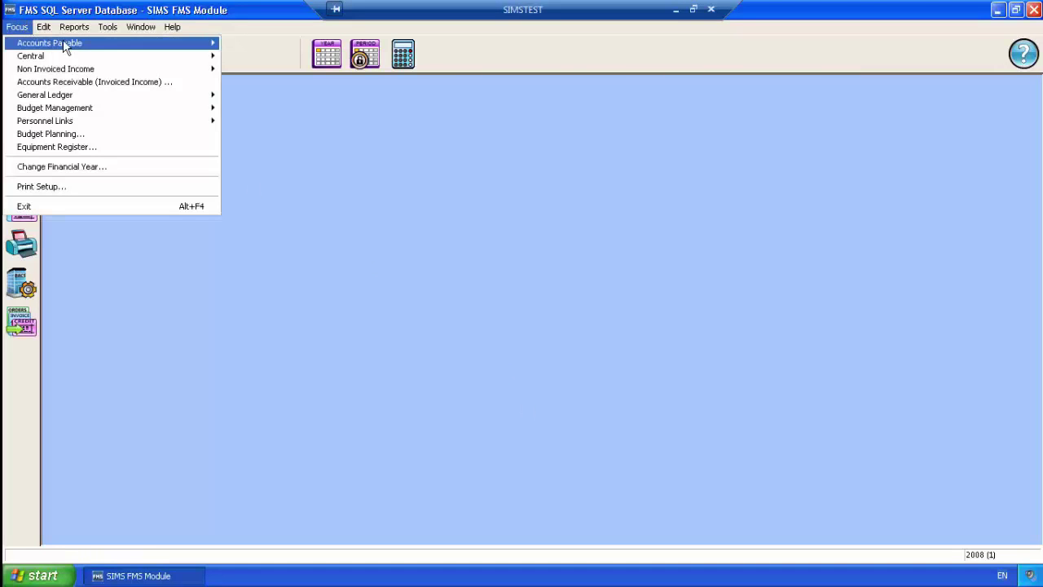
{"action": "mouse_move", "coordinate": [124, 49]}
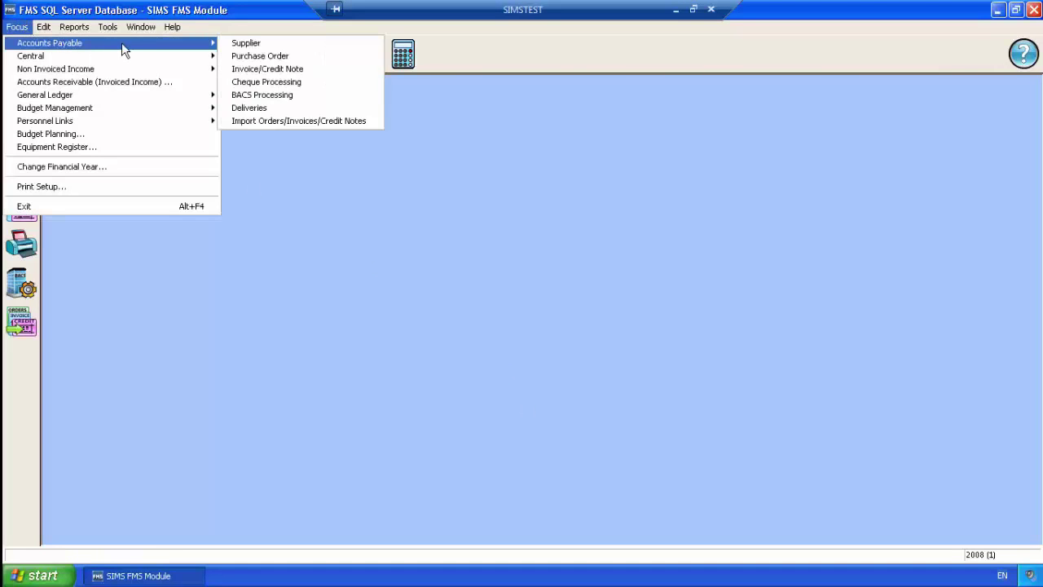
{"action": "left_click", "coordinate": [245, 44]}
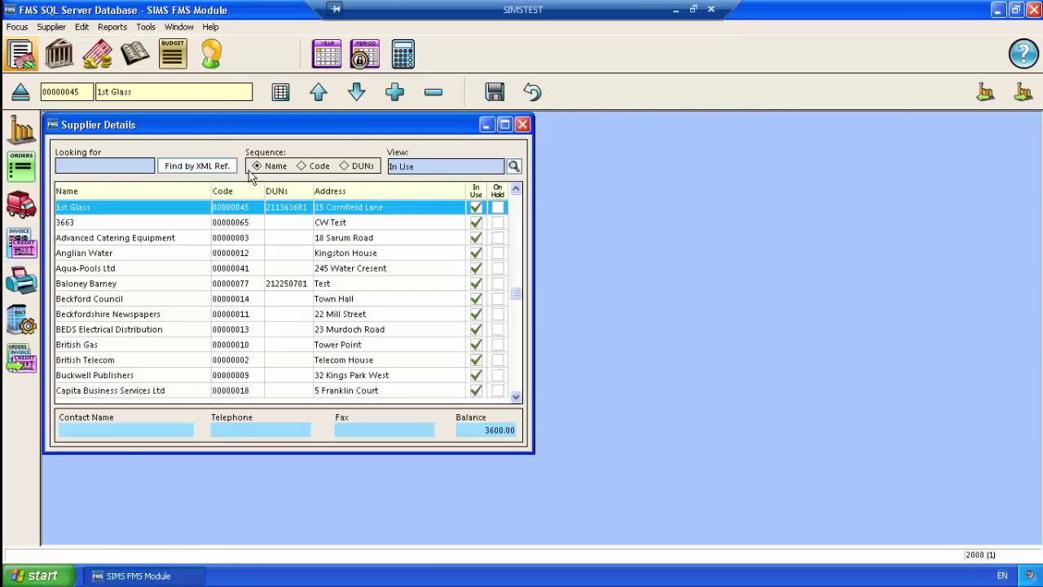
{"action": "left_click", "coordinate": [349, 167]}
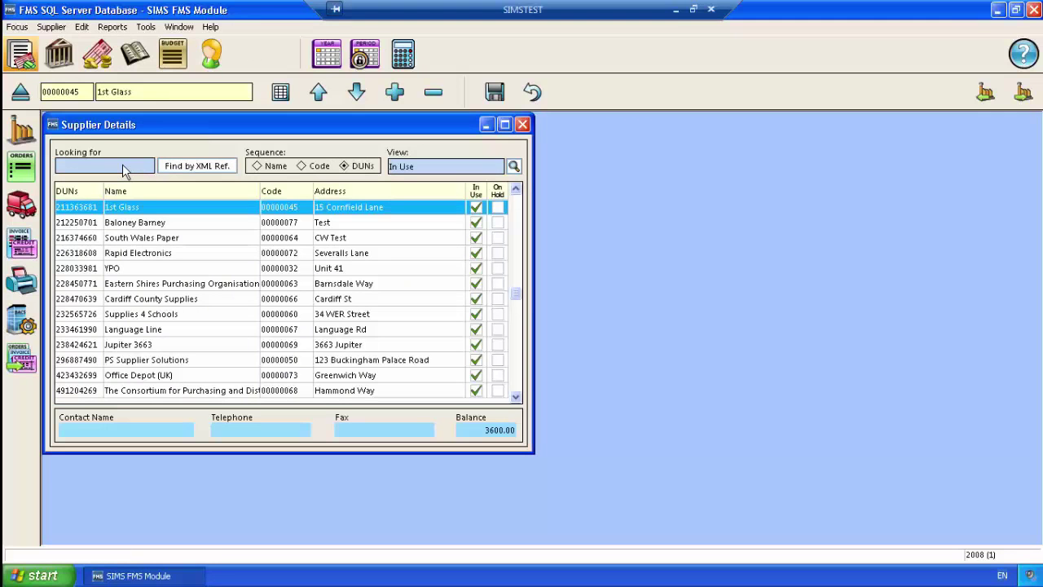
{"action": "type", "text": "345938422"}
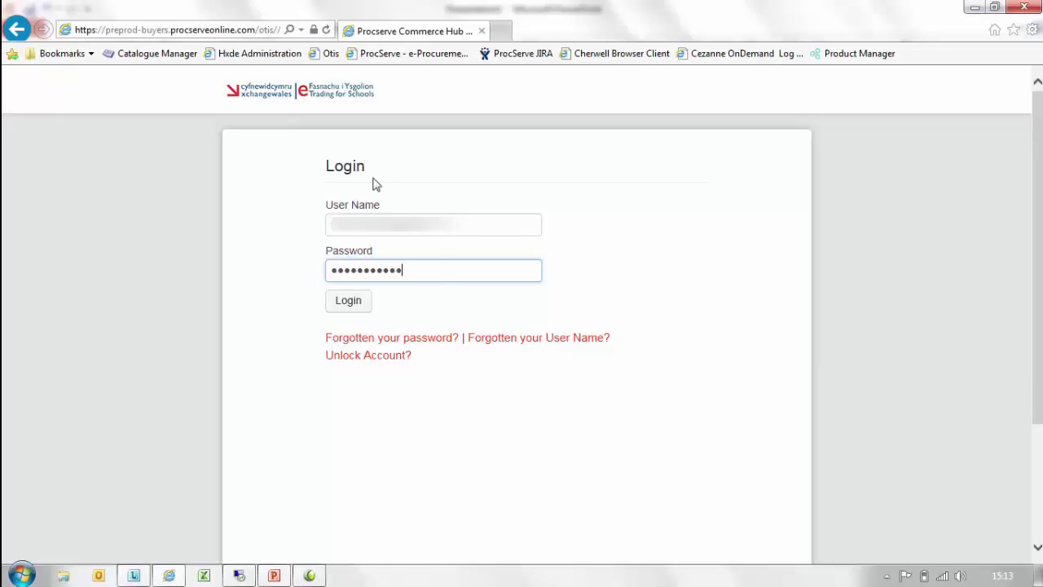
Switch to the Procserve Commerce Hub in the browser, log in and open the supplier directory
{"action": "left_click", "coordinate": [355, 306]}
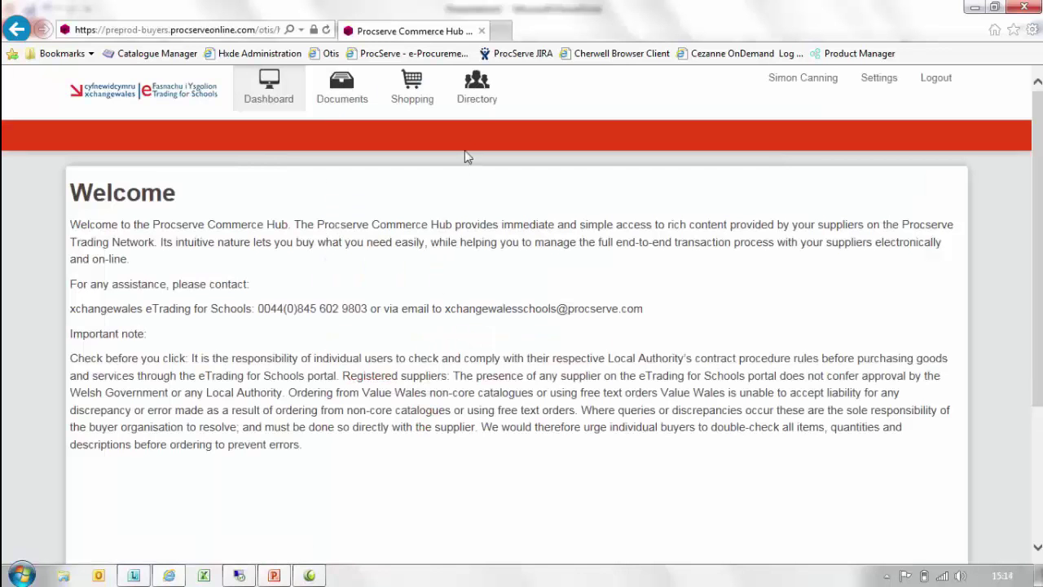
{"action": "left_click", "coordinate": [476, 90]}
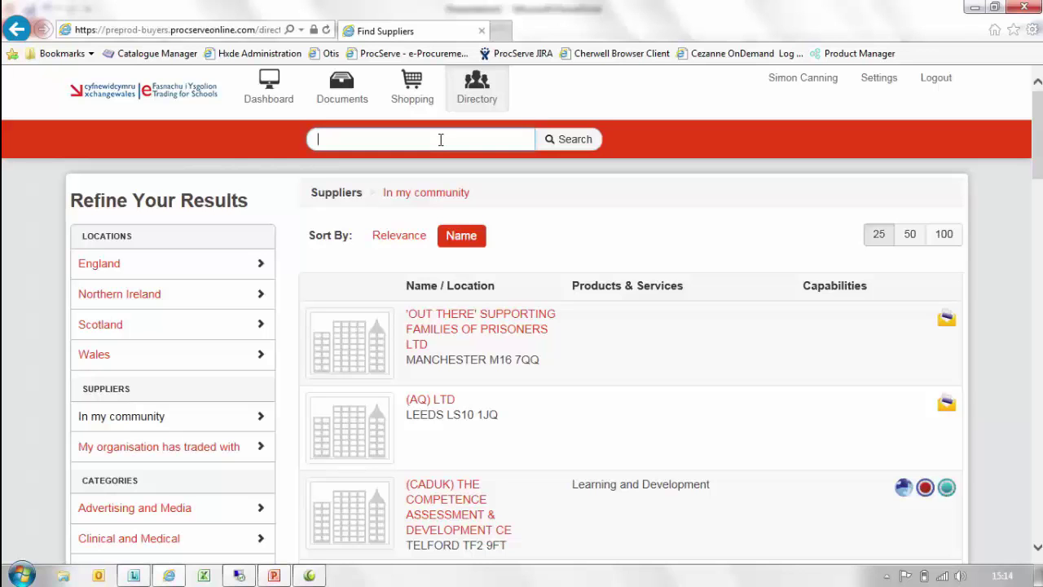
Search the directory for 345938422 and view the profile of H D ADCOCK (NELSON) LTD
{"action": "type", "text": "345938422"}
{"action": "left_click", "coordinate": [565, 139]}
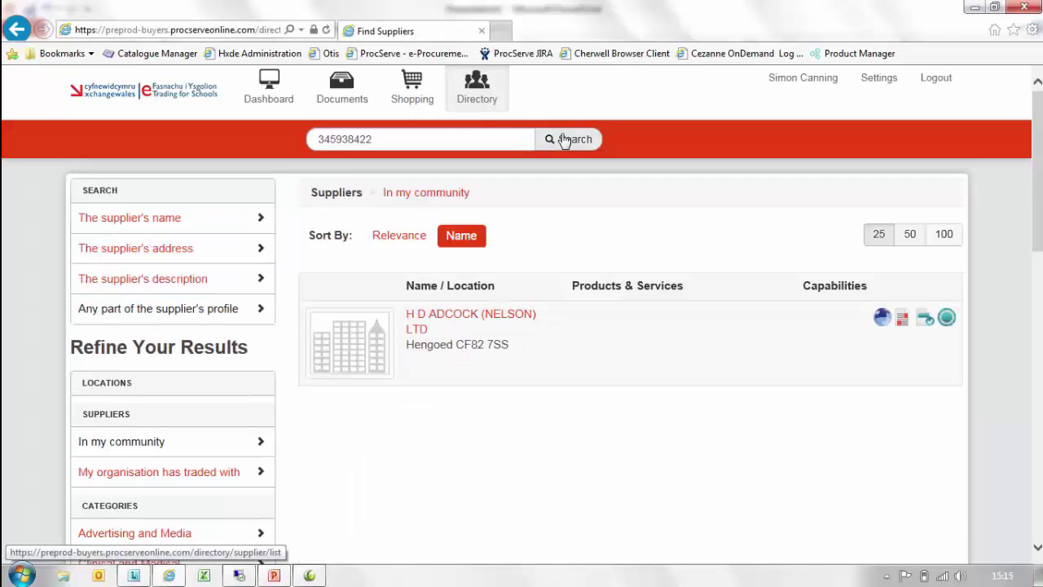
{"action": "left_click", "coordinate": [492, 317]}
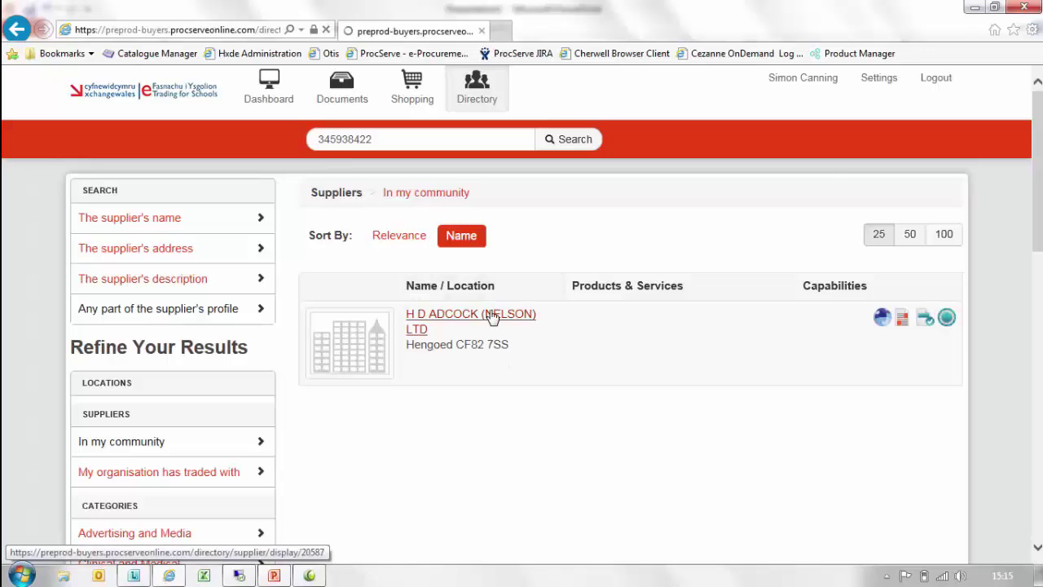
{"action": "scroll", "coordinate": [553, 320], "scroll_direction": "down", "scroll_amount": 3}
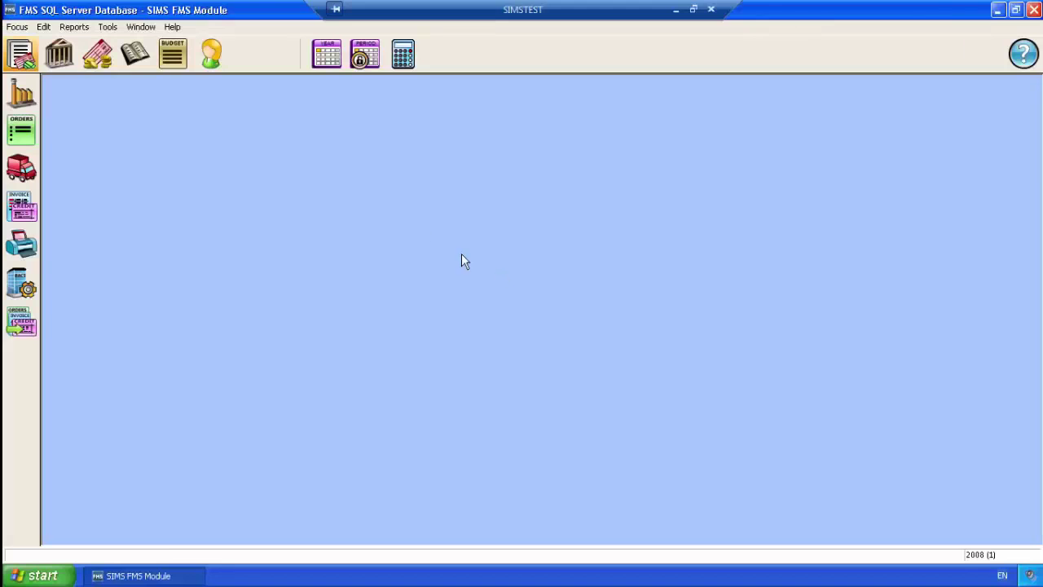
{"action": "left_click", "coordinate": [17, 27]}
{"action": "mouse_move", "coordinate": [53, 47]}
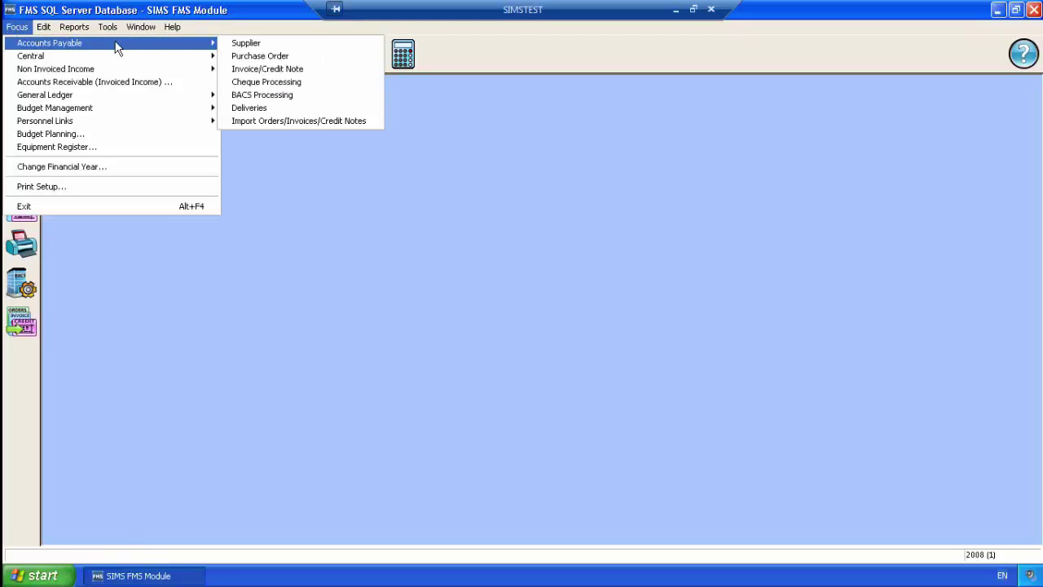
{"action": "left_click", "coordinate": [270, 47]}
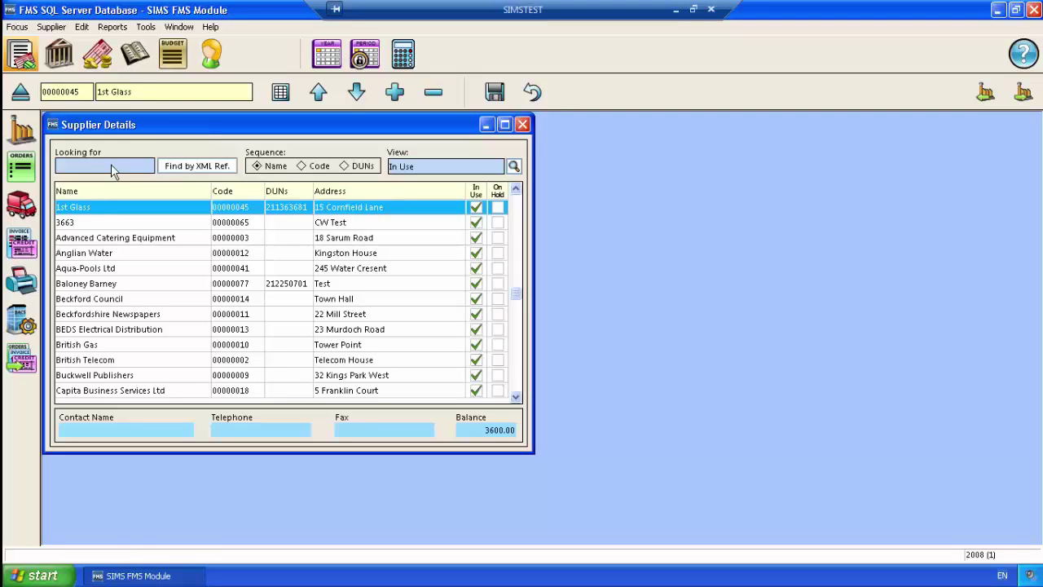
{"action": "type", "text": "H D ADCOCK"}
{"action": "key", "text": "Return"}
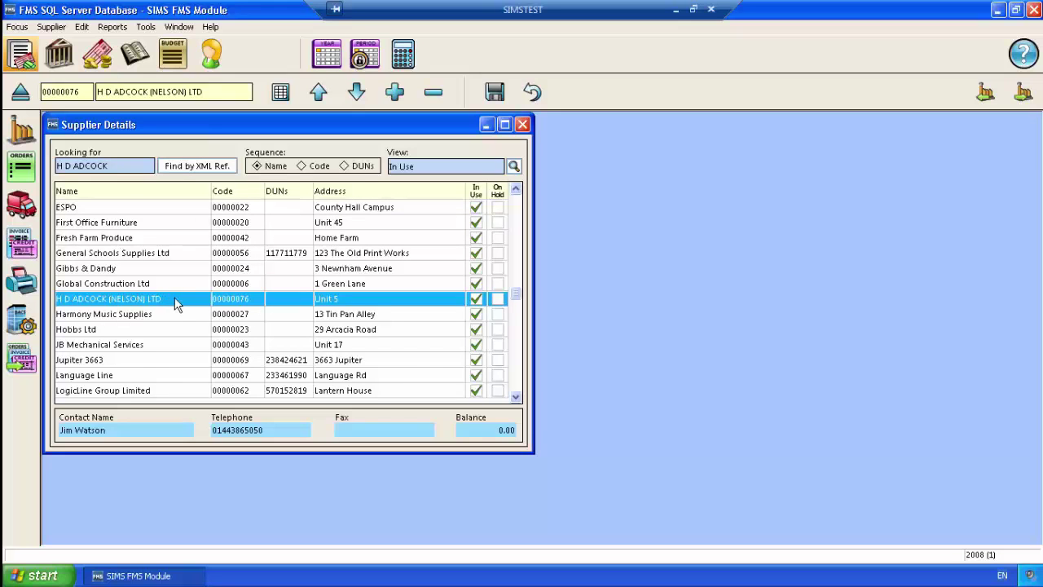
{"action": "double_click", "coordinate": [175, 301]}
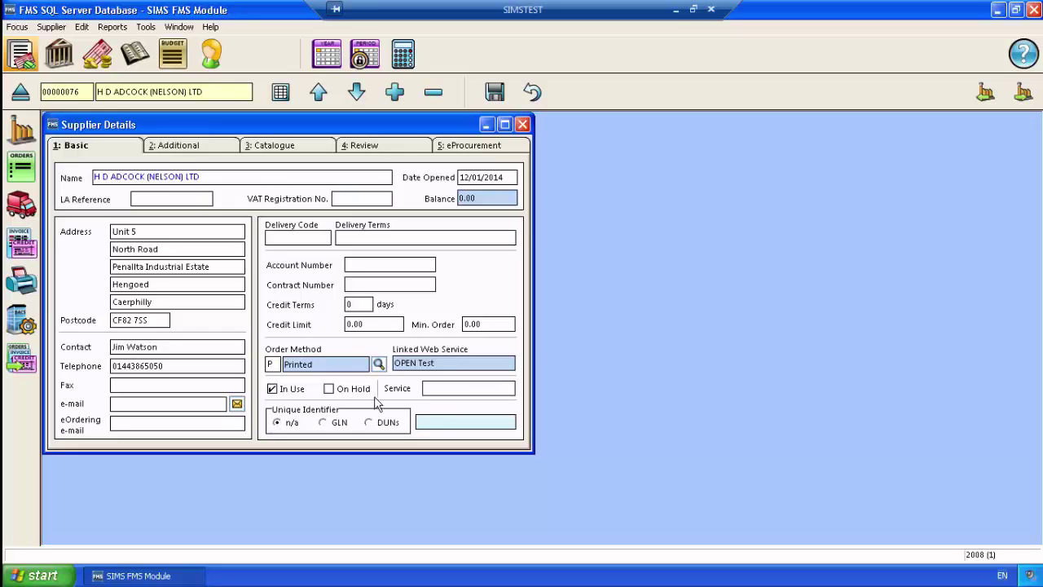
Set the supplier's unique identifier type to DUNs and enter 345938422 as the number
{"action": "key", "text": "Tab"}
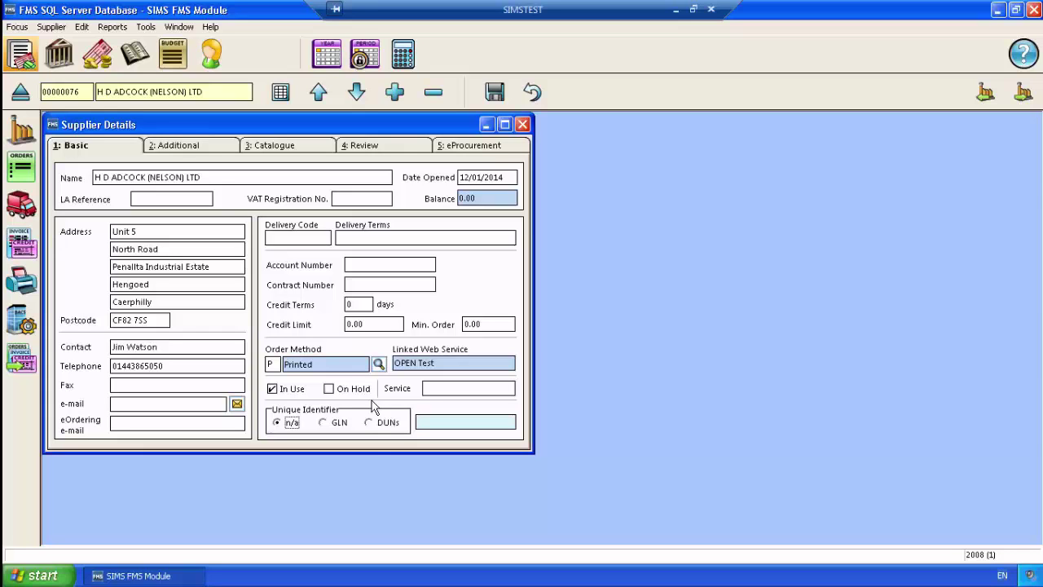
{"action": "left_click", "coordinate": [373, 425]}
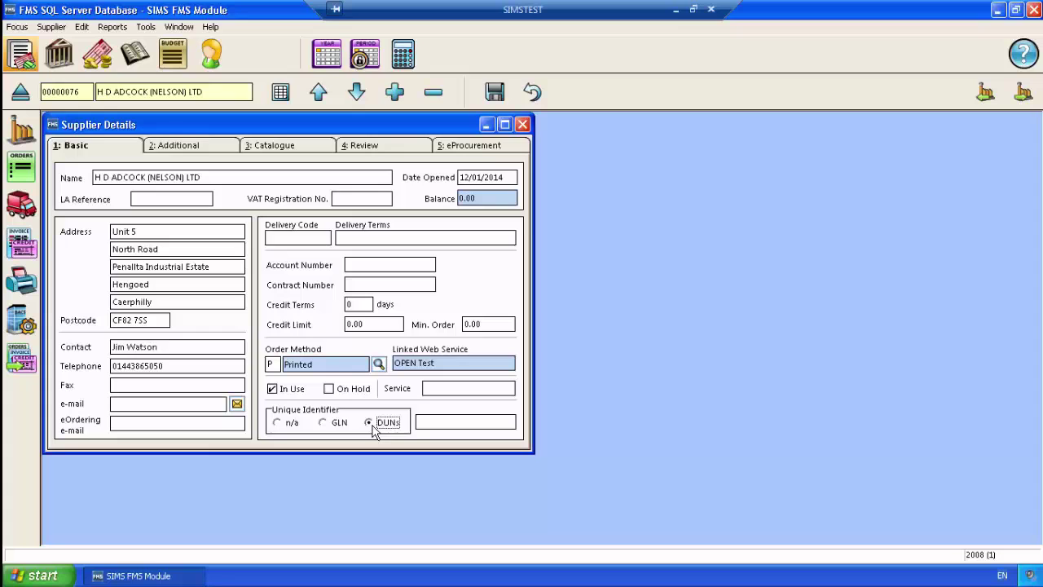
{"action": "left_click", "coordinate": [432, 422]}
{"action": "type", "text": "345938422"}
{"action": "key", "text": "Tab"}
Change the supplier's order method to Web Services
{"action": "left_click", "coordinate": [378, 364]}
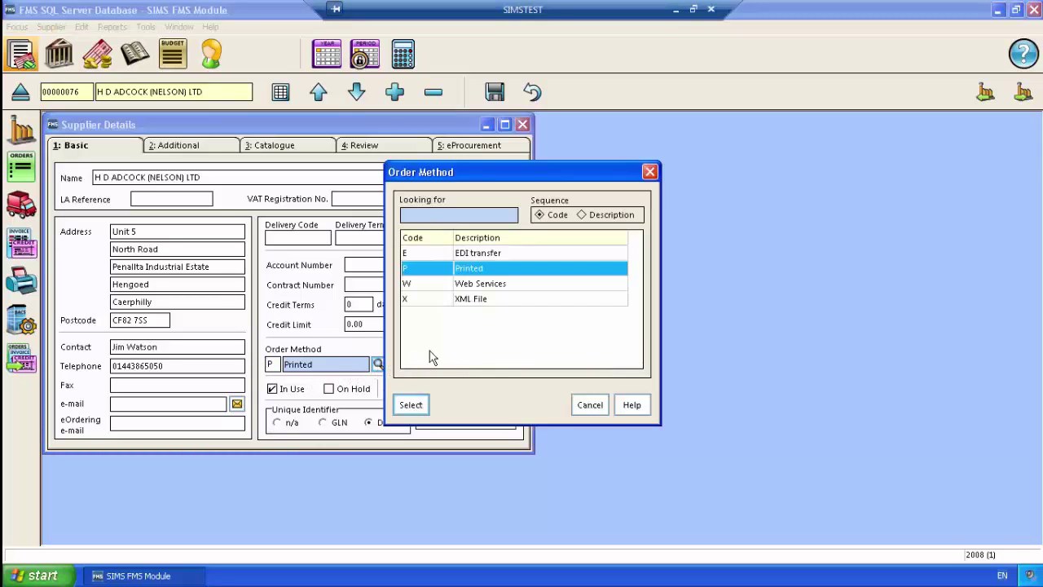
{"action": "left_click", "coordinate": [462, 285]}
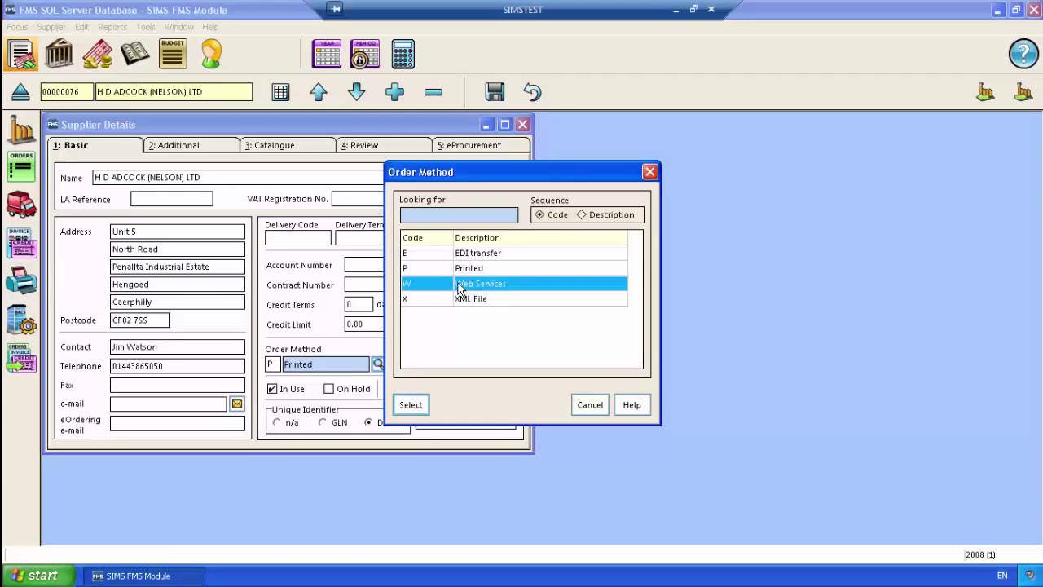
{"action": "left_click", "coordinate": [412, 405]}
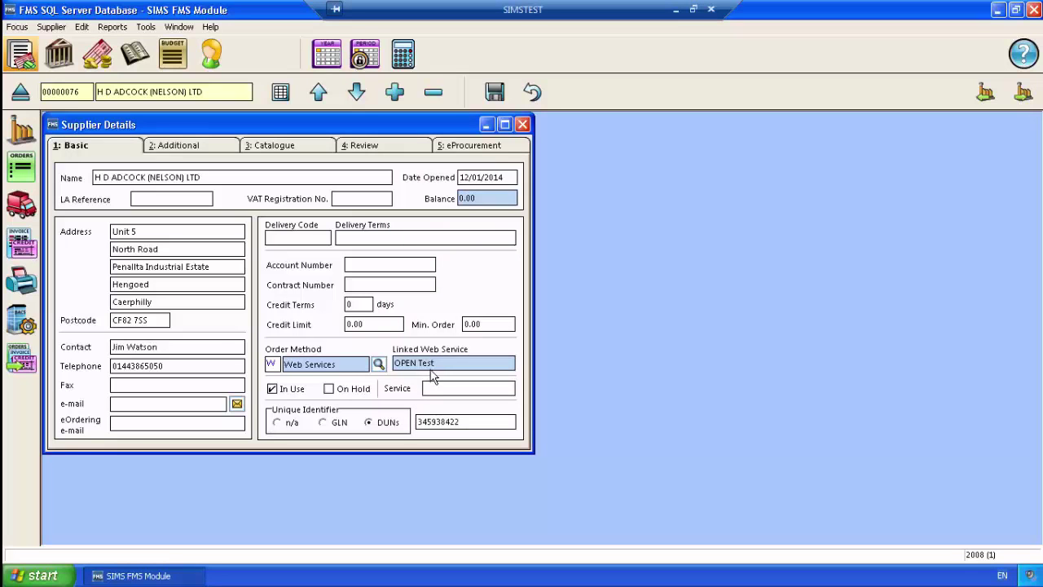
Enter 345938422 as the XML Supplier Reference in the eProcurement details and save the supplier record
{"action": "left_click", "coordinate": [481, 150]}
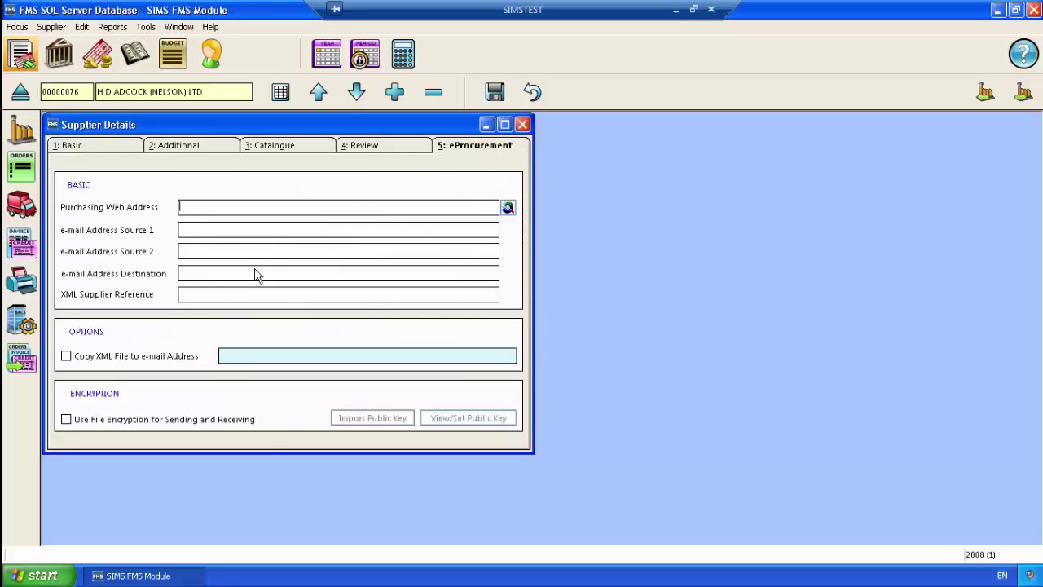
{"action": "left_click", "coordinate": [200, 295]}
{"action": "type", "text": "345938422"}
{"action": "left_click", "coordinate": [496, 92]}
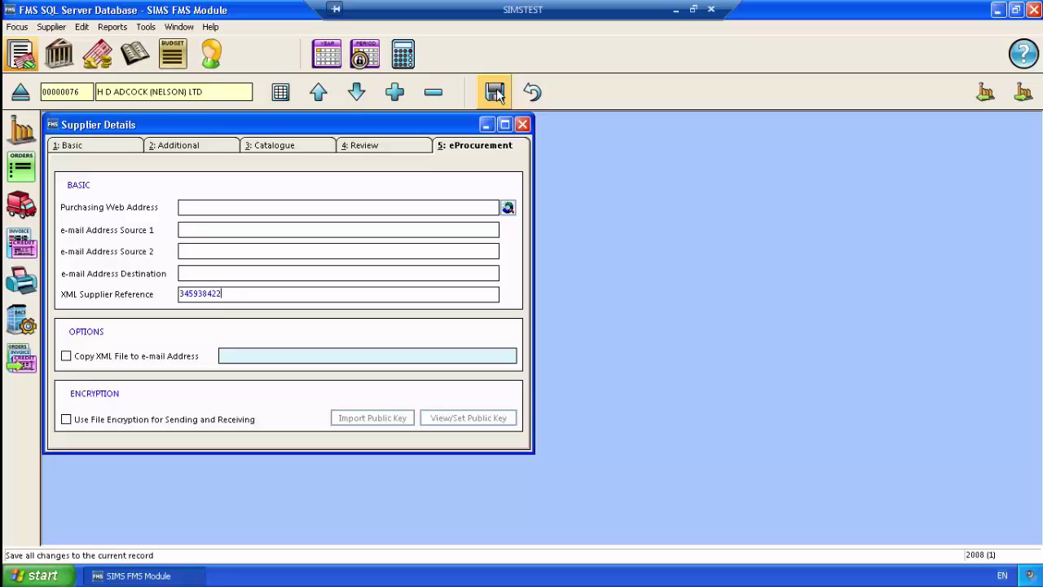
Run the Accounts Payable import of orders, invoices and credit notes again
{"action": "left_click", "coordinate": [17, 27]}
{"action": "mouse_move", "coordinate": [103, 44]}
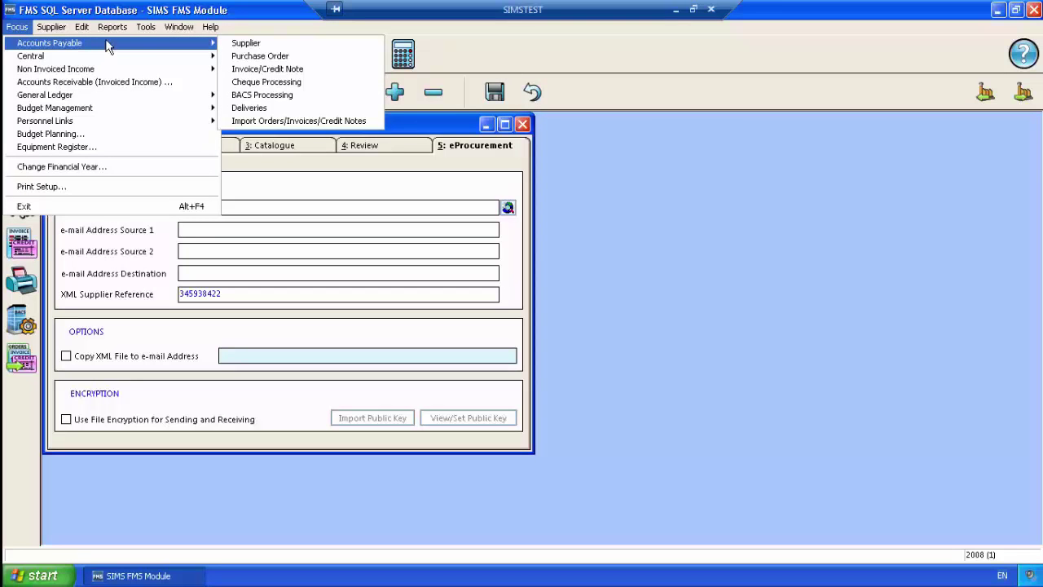
{"action": "left_click", "coordinate": [304, 122]}
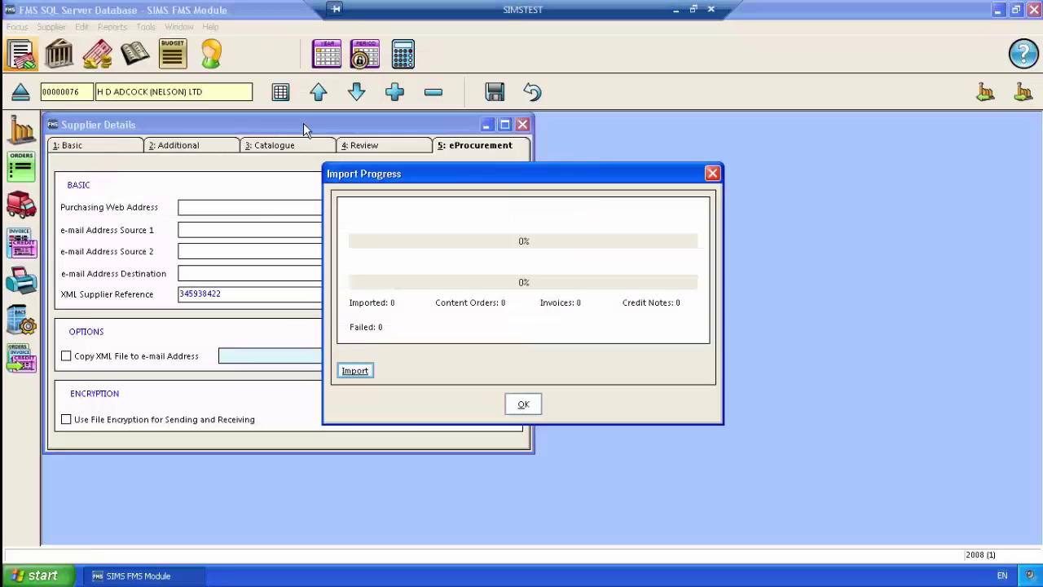
{"action": "left_click", "coordinate": [362, 373]}
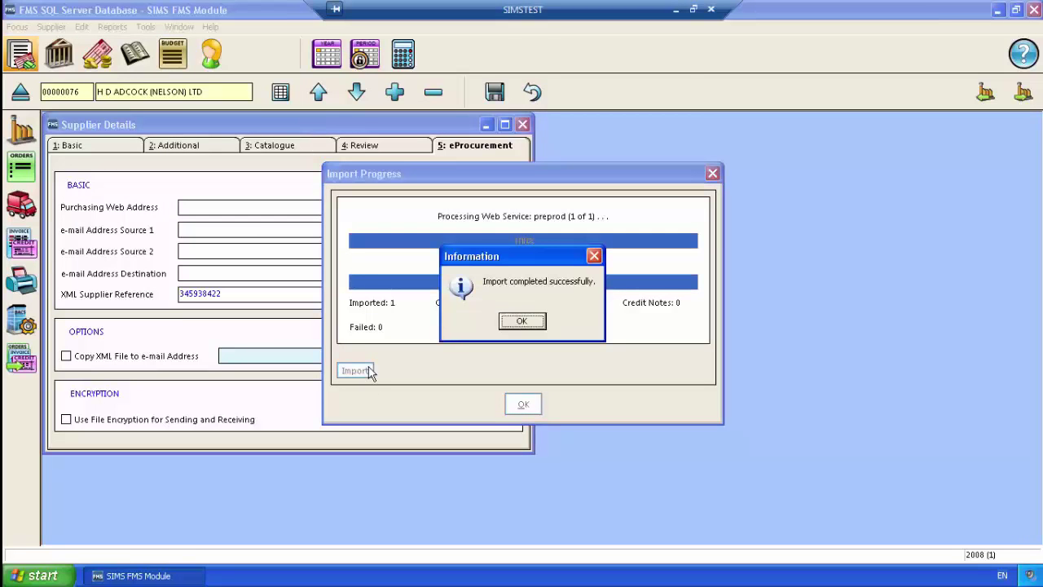